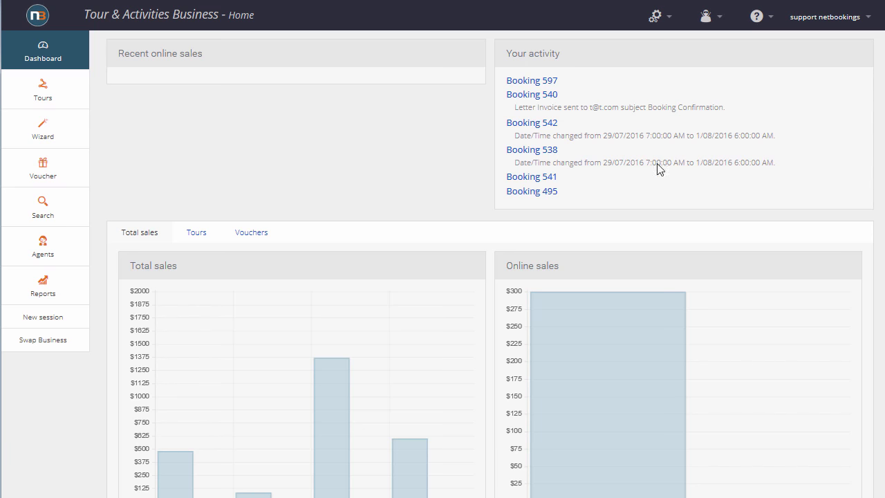
Open the Tourism Connecter status and register the Tour & Activities Business for the free trial
{"action": "left_click", "coordinate": [653, 15]}
{"action": "mouse_move", "coordinate": [679, 223]}
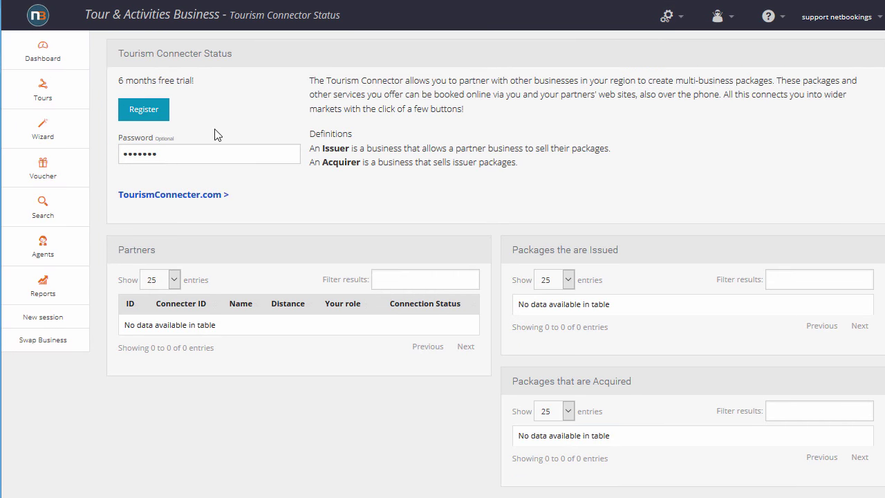
{"action": "left_click", "coordinate": [148, 110]}
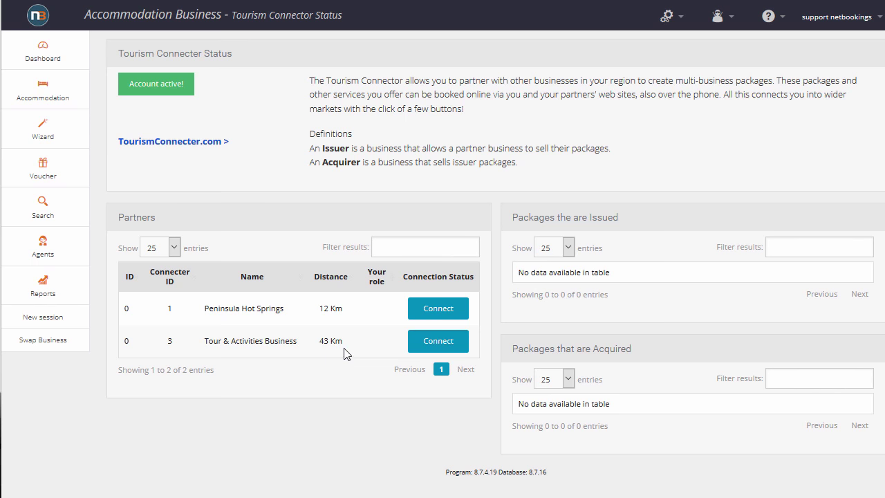
Request a partner connection from the Accommodation Business to the Tour & Activities Business and confirm it from the Tour & Activities Business account
{"action": "left_click", "coordinate": [438, 341]}
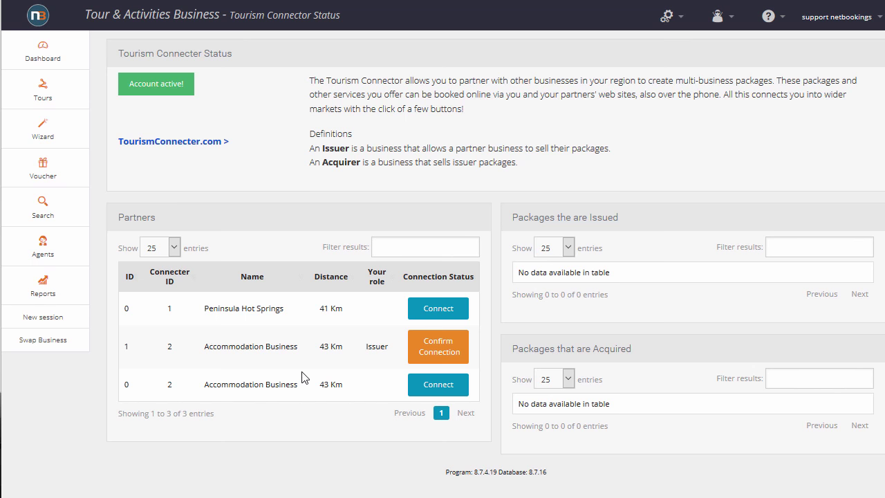
{"action": "left_click", "coordinate": [439, 353]}
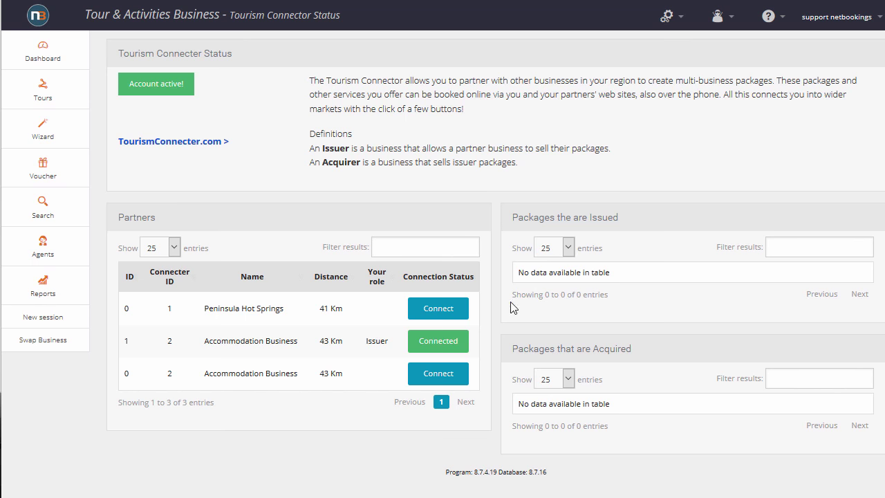
Open the 4Hr Fishing Charter for Two package in Packages Setup, review its cost and connecter cost, and post it to Tourism Connecter
{"action": "left_click", "coordinate": [666, 15]}
{"action": "mouse_move", "coordinate": [687, 73]}
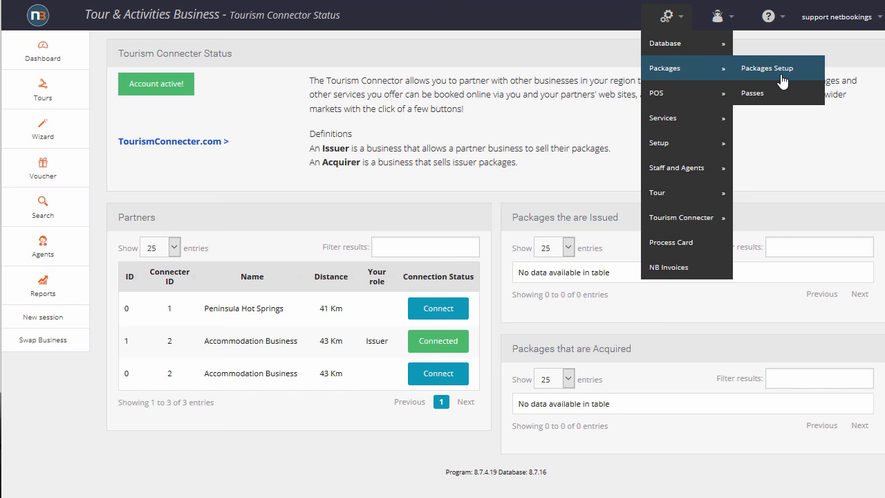
{"action": "mouse_move", "coordinate": [681, 215]}
{"action": "left_click", "coordinate": [769, 242]}
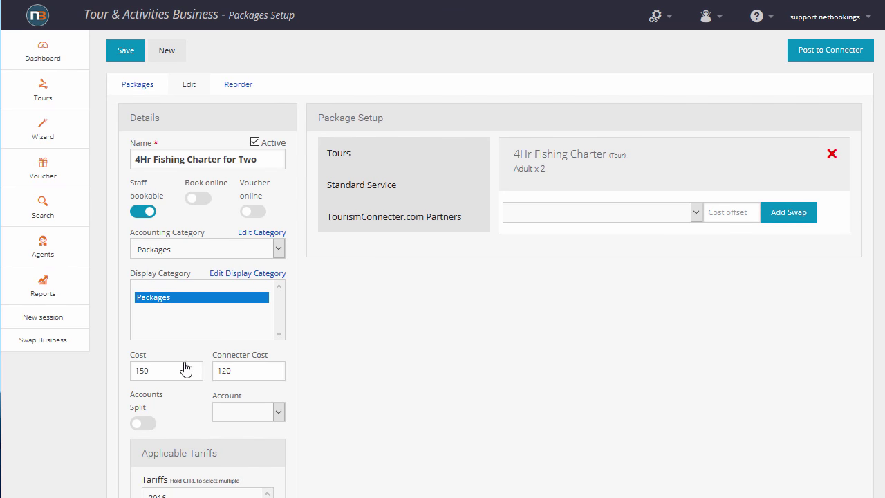
{"action": "left_click_drag", "start_coordinate": [174, 369], "coordinate": [121, 374]}
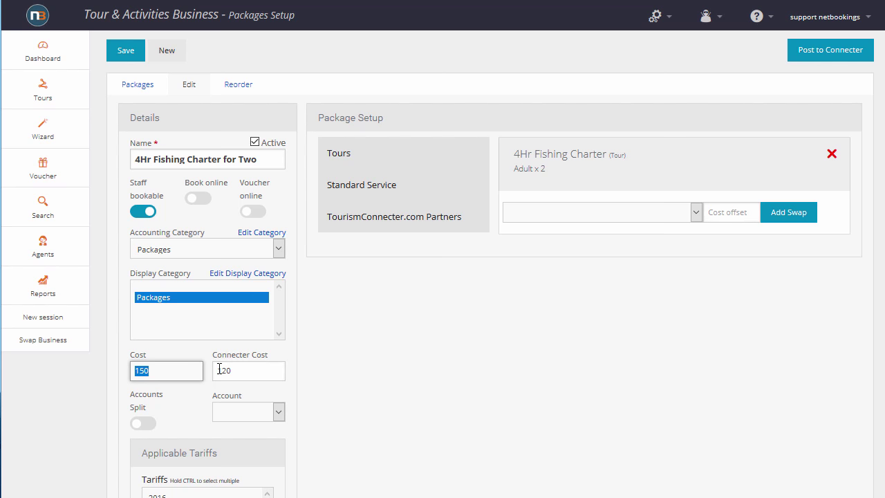
{"action": "key", "text": "Tab"}
{"action": "left_click", "coordinate": [249, 371]}
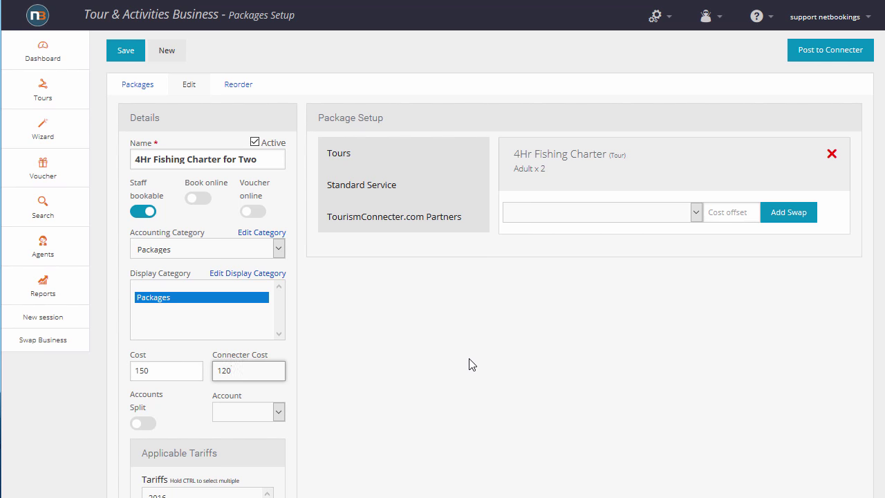
{"action": "left_click", "coordinate": [822, 55]}
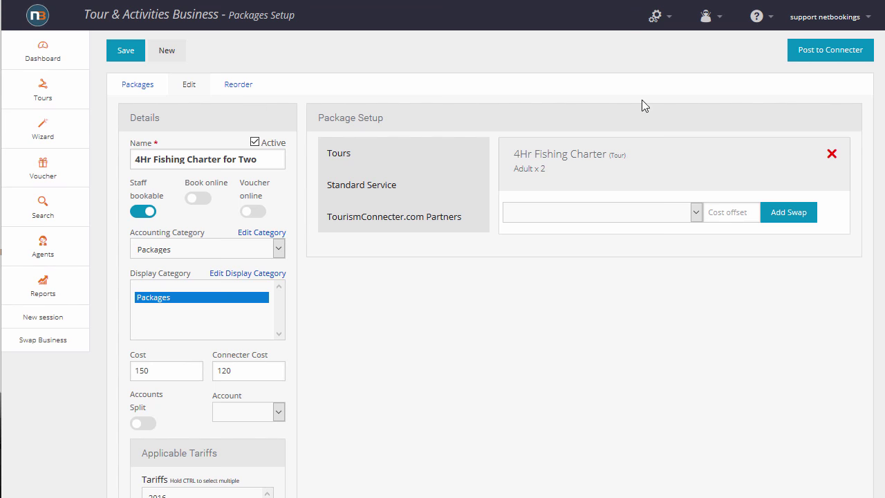
Allow the Accommodation Business to acquire the issued 4Hr Fishing Charter for Two package and save the package settings
{"action": "left_click", "coordinate": [655, 15]}
{"action": "mouse_move", "coordinate": [701, 219]}
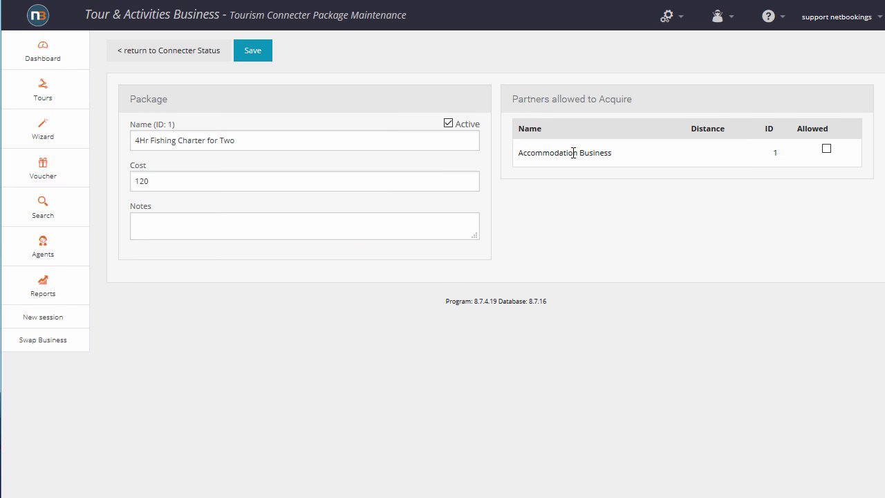
{"action": "left_click", "coordinate": [826, 149]}
{"action": "left_click", "coordinate": [253, 52]}
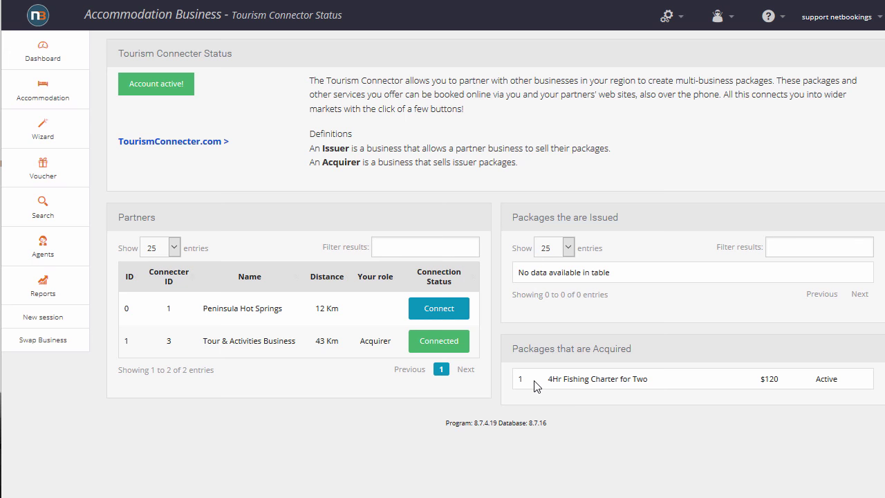
Start a Tourism Connecter package in the Accommodation Business named "Fish and Stay for two" based on the partner package 4Hr Fishing Charter for Two
{"action": "left_click", "coordinate": [667, 17]}
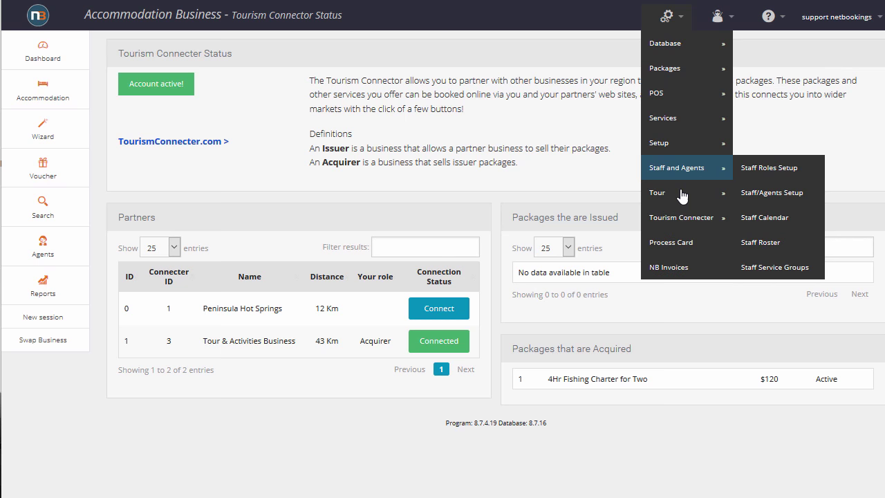
{"action": "mouse_move", "coordinate": [696, 219]}
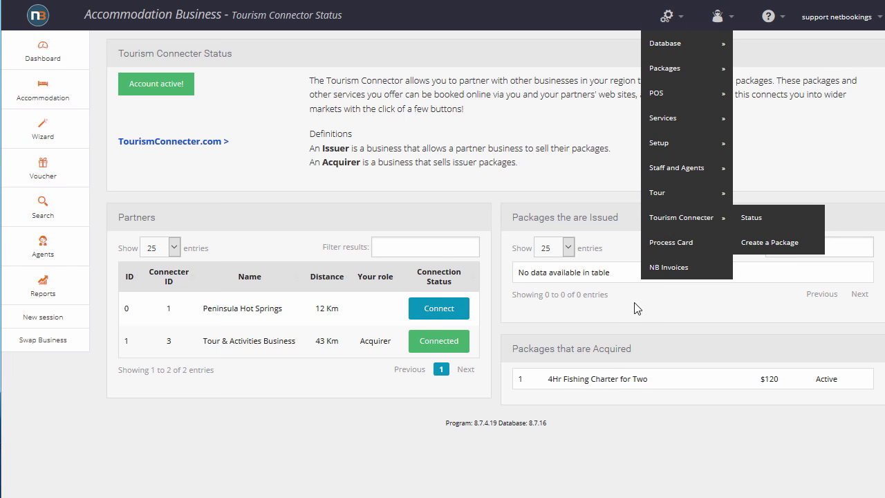
{"action": "left_click", "coordinate": [141, 123]}
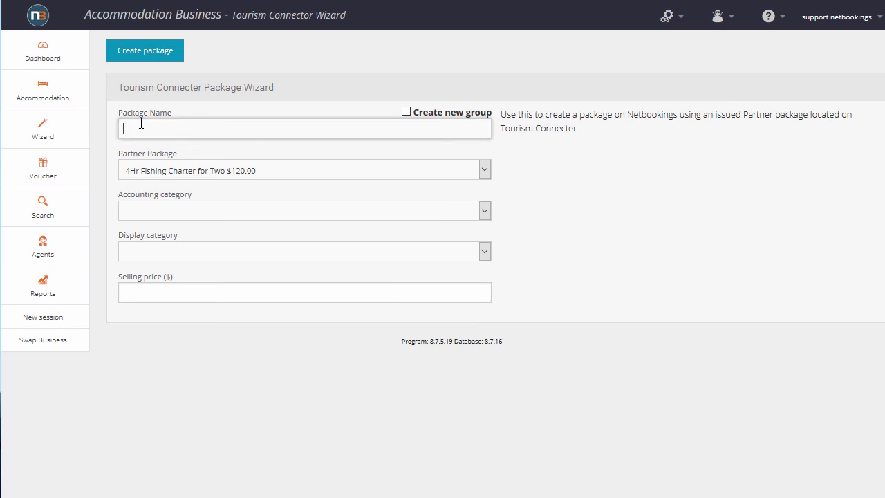
{"action": "type", "text": "Fish and"}
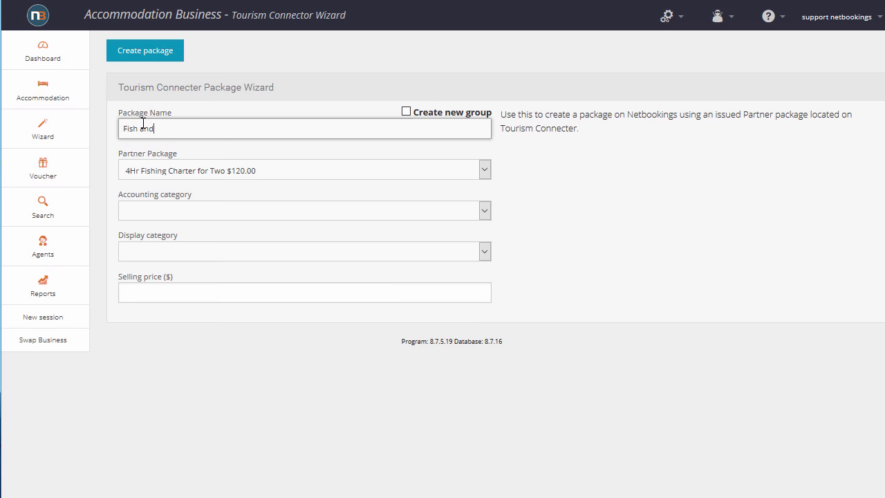
{"action": "type", "text": " Stay for two"}
{"action": "left_click", "coordinate": [168, 173]}
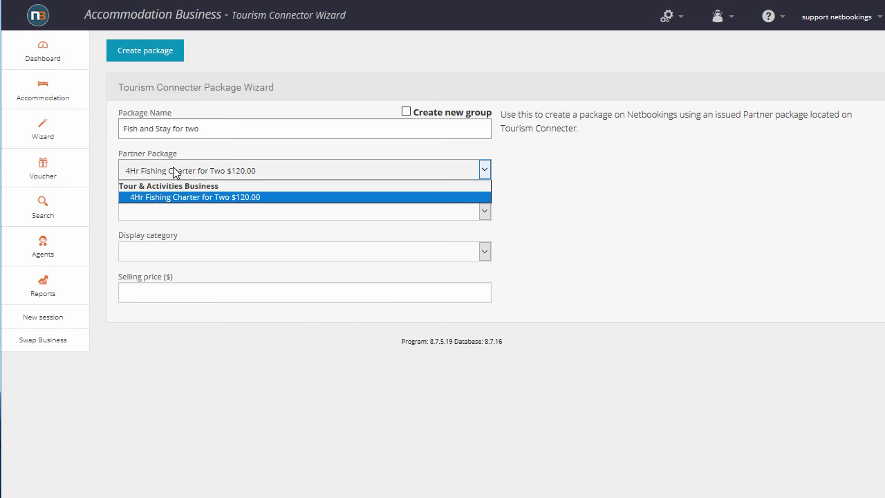
{"action": "left_click", "coordinate": [253, 197]}
Set the accounting and display categories to Packages and the selling price to $250, and create the package
{"action": "left_click", "coordinate": [185, 210]}
{"action": "left_click", "coordinate": [152, 234]}
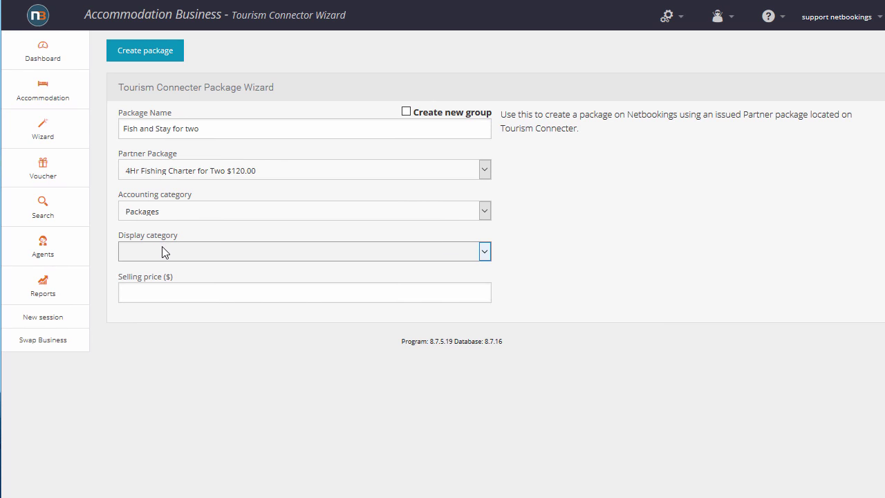
{"action": "left_click", "coordinate": [163, 252]}
{"action": "left_click", "coordinate": [148, 274]}
{"action": "left_click", "coordinate": [158, 296]}
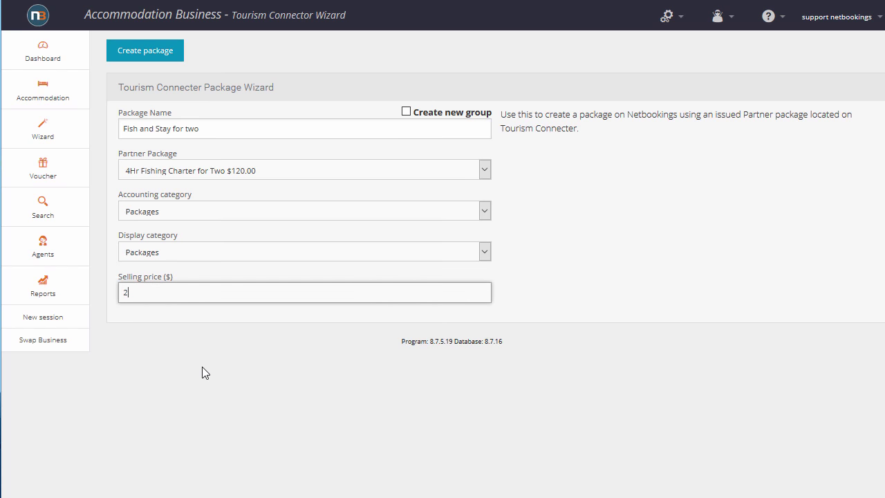
{"action": "type", "text": "50"}
{"action": "left_click", "coordinate": [144, 56]}
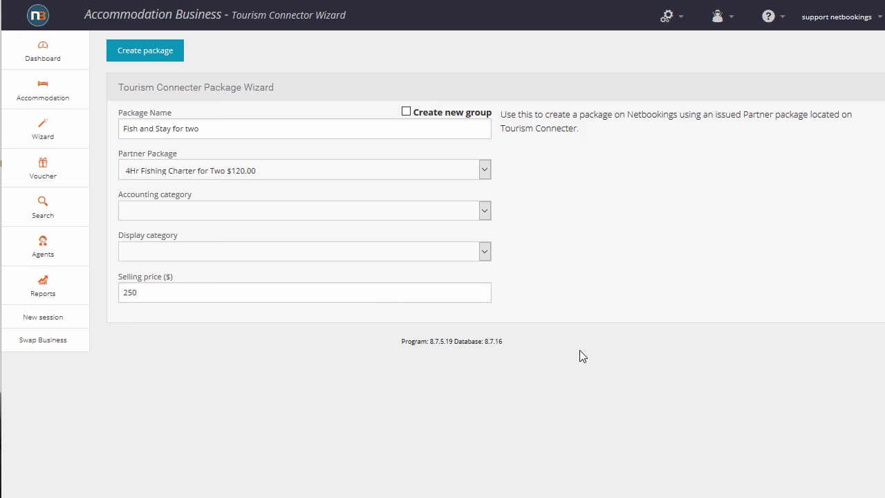
Open the Fish and Stay for two package in Packages Setup and add Accommodation for 2 adults to it
{"action": "left_click", "coordinate": [669, 15]}
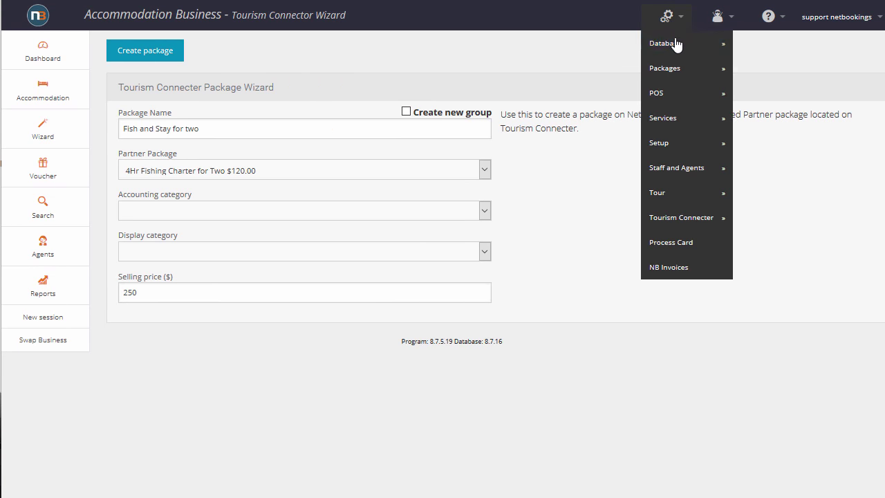
{"action": "mouse_move", "coordinate": [683, 72]}
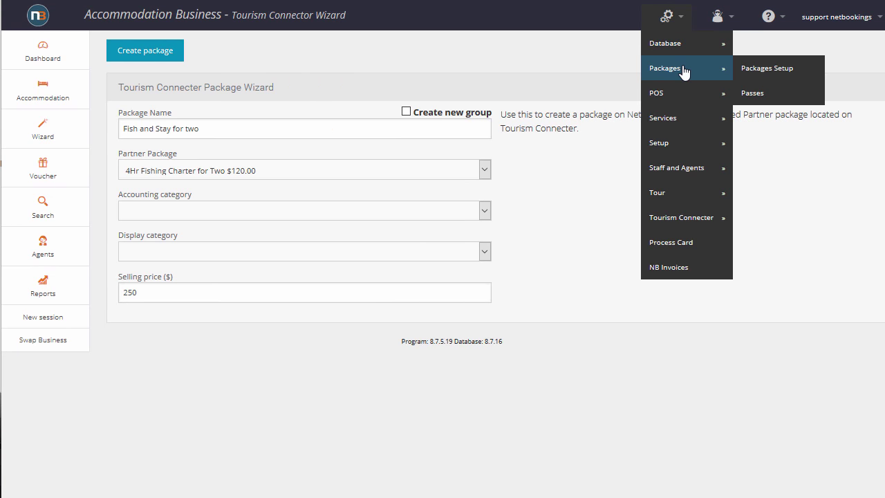
{"action": "left_click", "coordinate": [617, 431]}
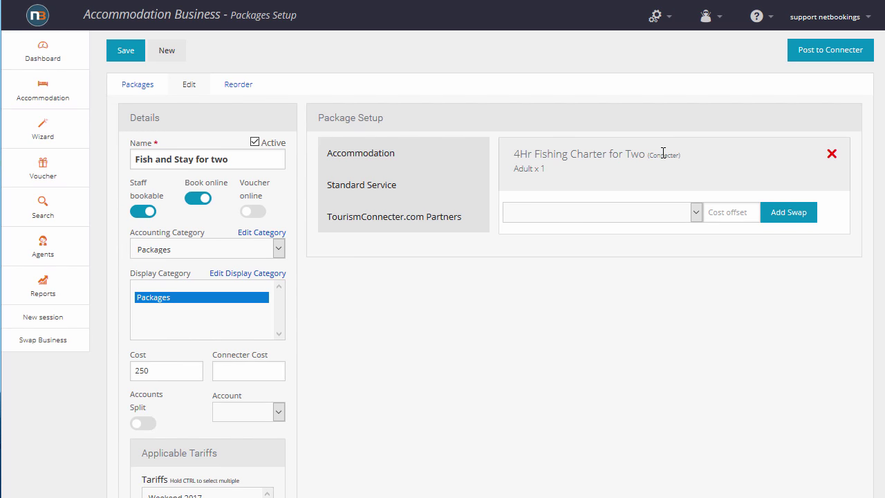
{"action": "left_click", "coordinate": [431, 148]}
{"action": "left_click", "coordinate": [338, 197]}
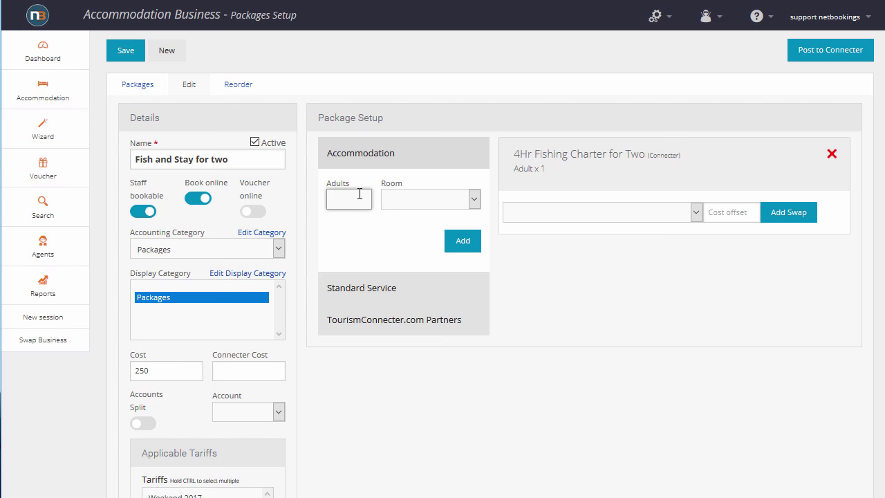
{"action": "type", "text": "2"}
{"action": "left_click", "coordinate": [414, 199]}
{"action": "left_click", "coordinate": [411, 224]}
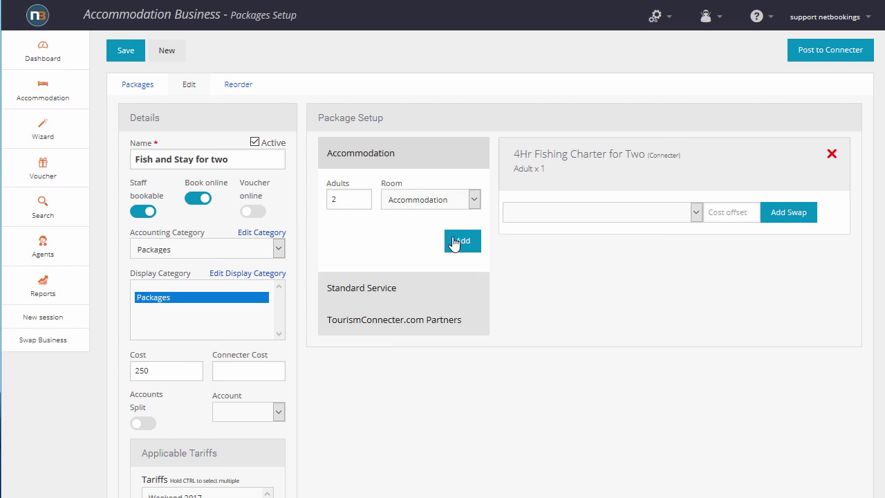
{"action": "left_click", "coordinate": [454, 242]}
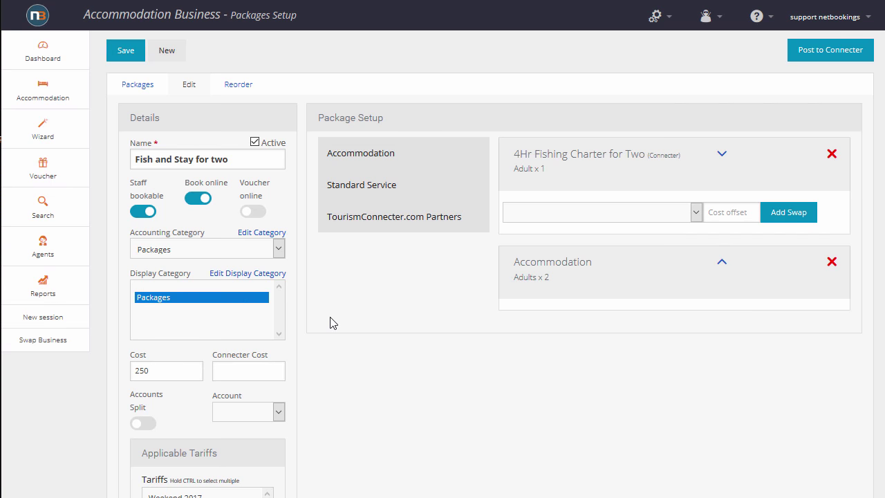
Add the Fish and Stay for two package to a wizard booking, set the start date to Friday, 18 Nov, 2016, and check availability
{"action": "left_click", "coordinate": [47, 138]}
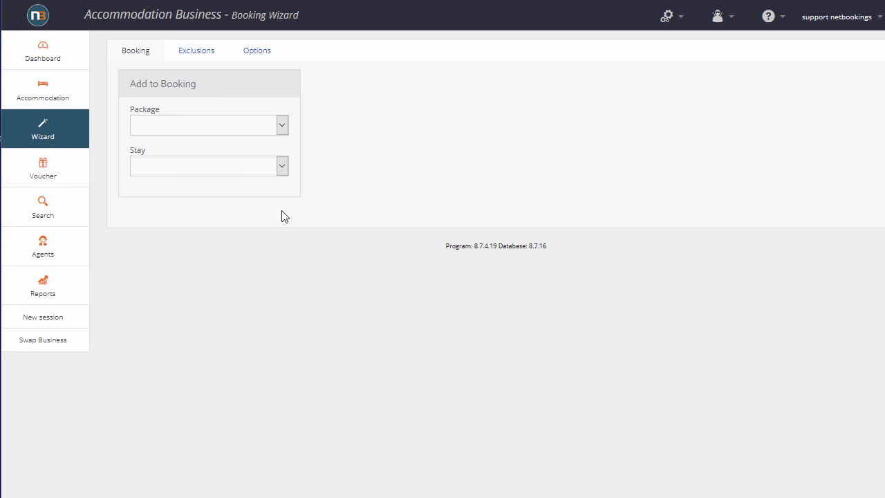
{"action": "left_click", "coordinate": [205, 128]}
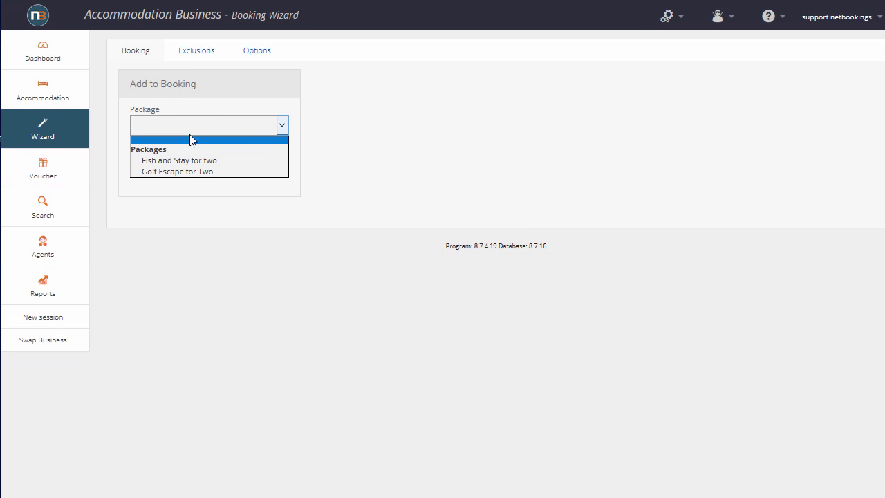
{"action": "left_click", "coordinate": [191, 159]}
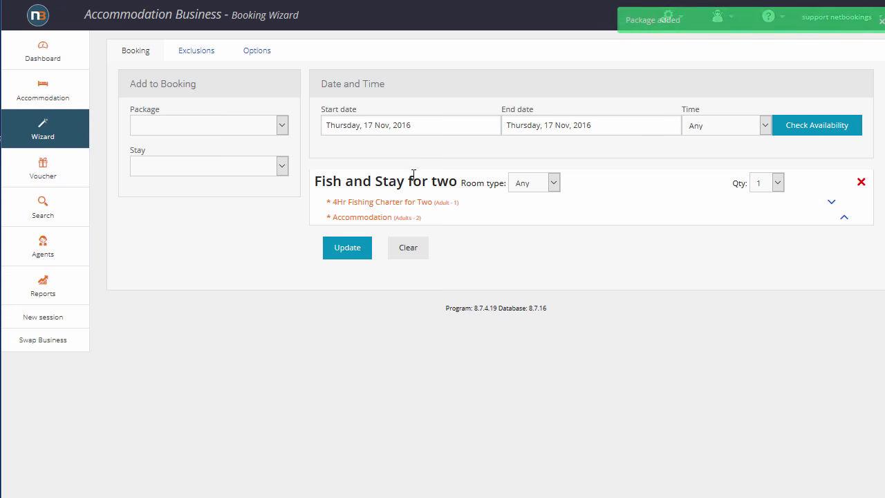
{"action": "left_click", "coordinate": [432, 124]}
{"action": "left_click", "coordinate": [550, 305]}
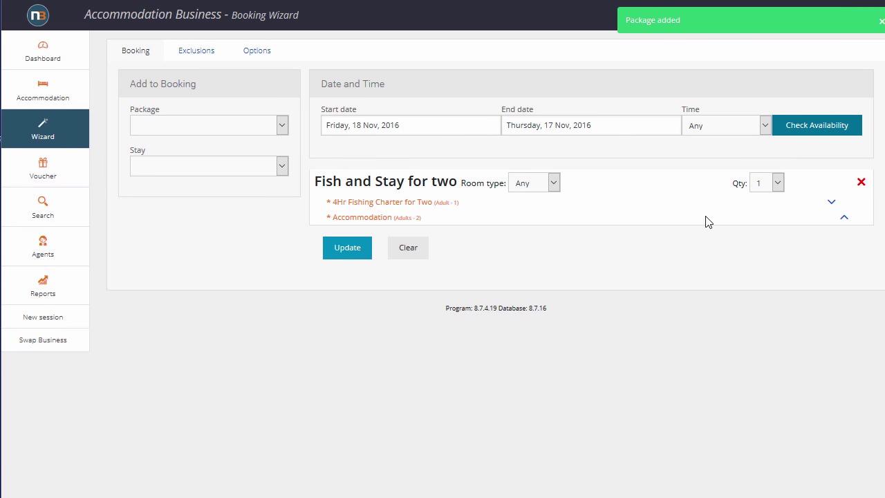
{"action": "left_click", "coordinate": [794, 129]}
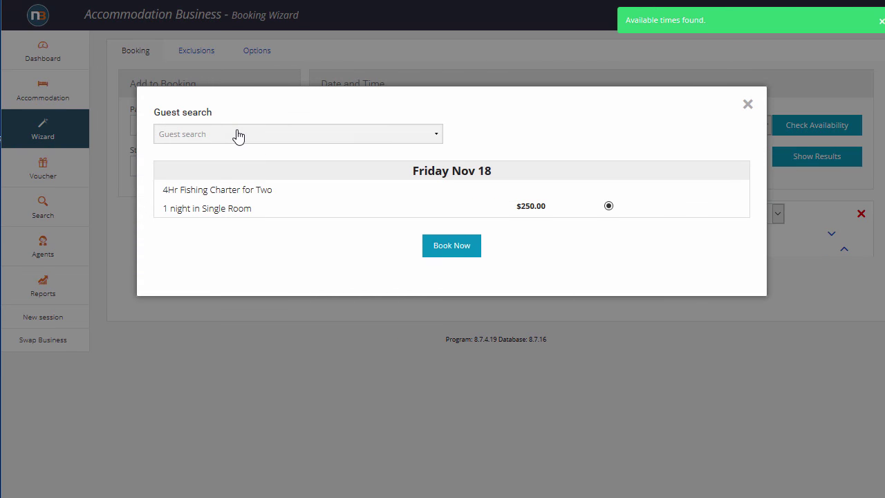
Search for the guest by surname and select the matching guest for the Friday Nov 18 package booking
{"action": "left_click", "coordinate": [232, 136]}
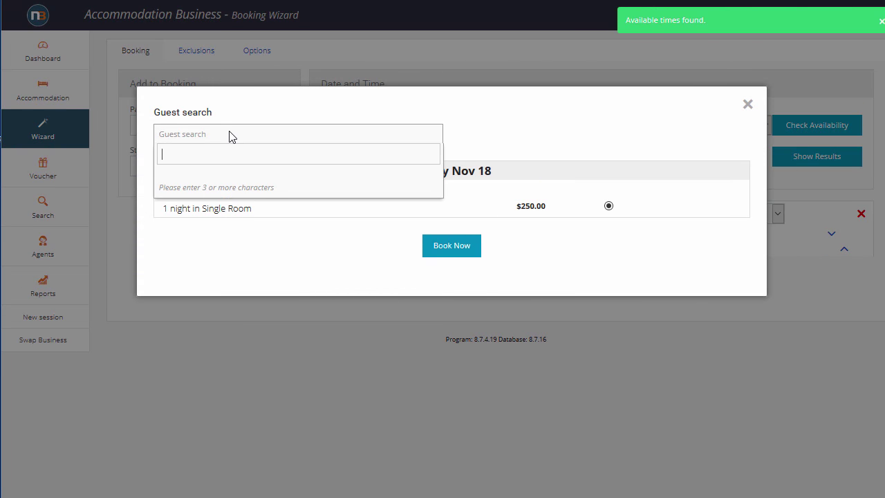
{"action": "type", "text": "hephi"}
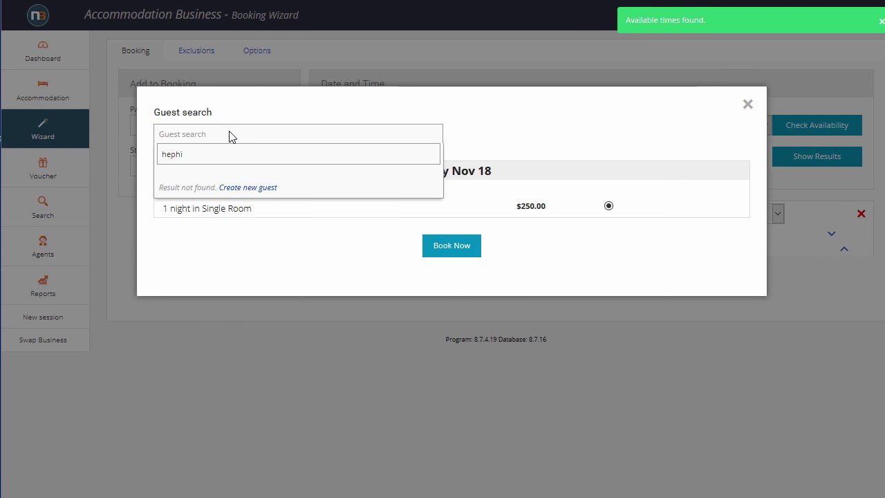
{"action": "key", "text": "BackSpace"}
{"action": "key", "text": "BackSpace"}
{"action": "key", "text": "BackSpace"}
{"action": "type", "text": "mp"}
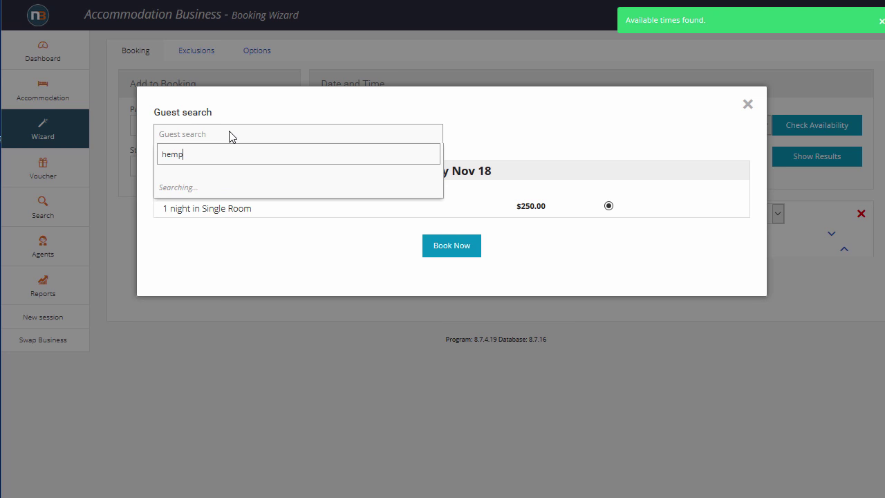
{"action": "left_click", "coordinate": [233, 188]}
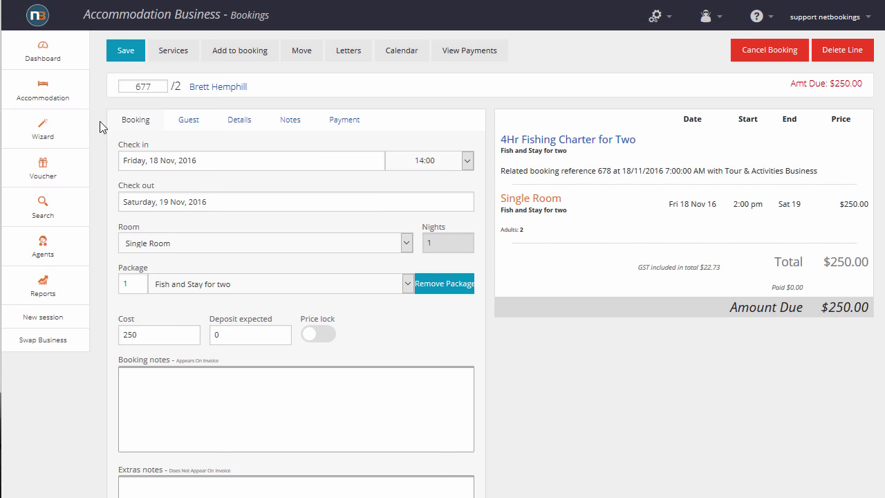
Open the accommodation calendar to view the Single Room booking on 18 November 2016
{"action": "left_click", "coordinate": [57, 104]}
{"action": "left_click", "coordinate": [44, 118]}
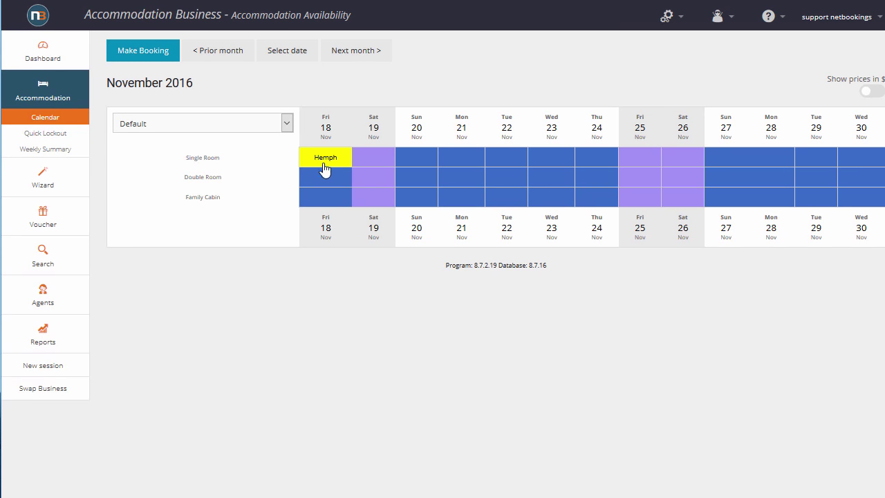
View the Single Room booking summary for 18 November 2016 and switch to the Tour & Activities Business's 4Hr Fishing Charter tour details
{"action": "left_click", "coordinate": [327, 159]}
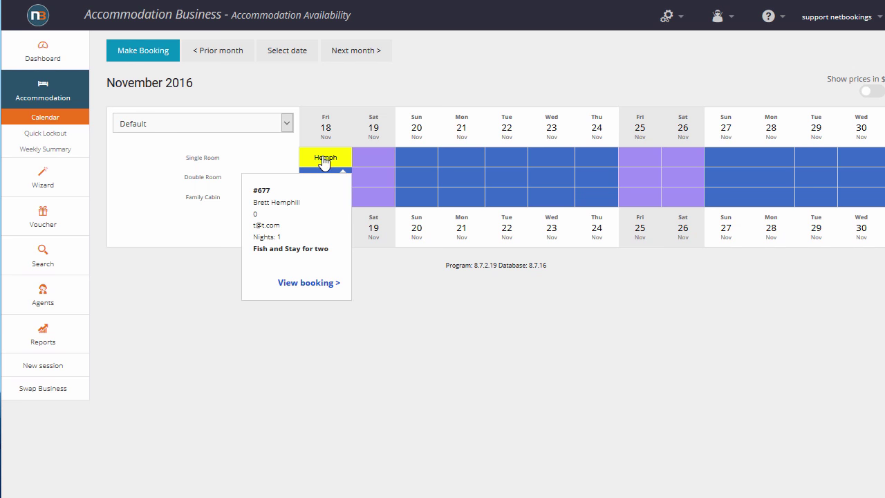
{"action": "left_click", "coordinate": [254, 1]}
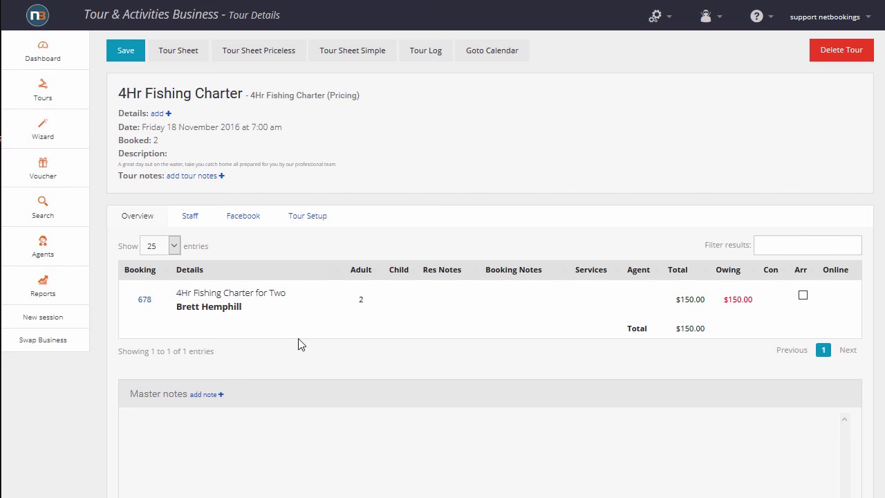
Open the guest's 4Hr Fishing Charter for Two booking and examine the third party, amount and voucher in its details
{"action": "left_click", "coordinate": [145, 302]}
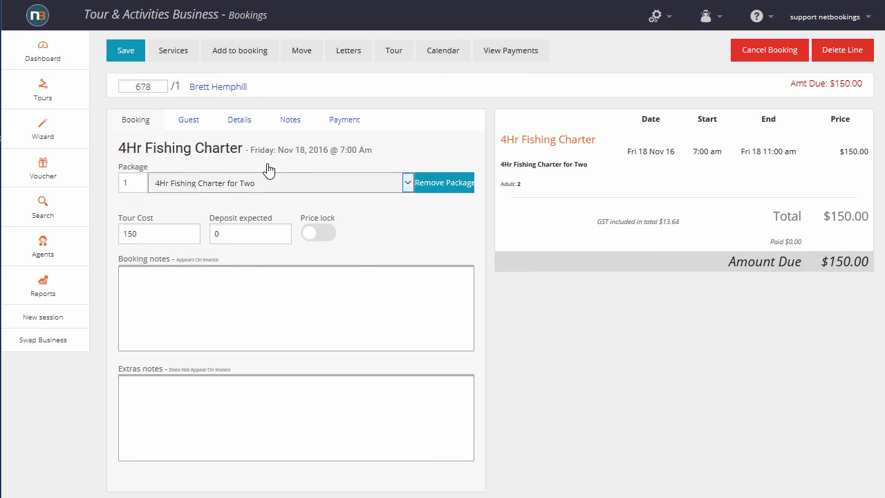
{"action": "left_click", "coordinate": [246, 125]}
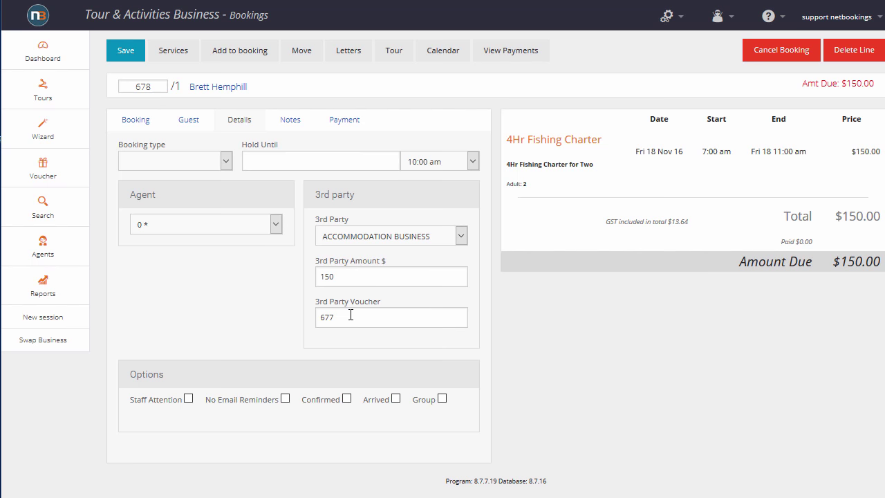
{"action": "double_click", "coordinate": [342, 275]}
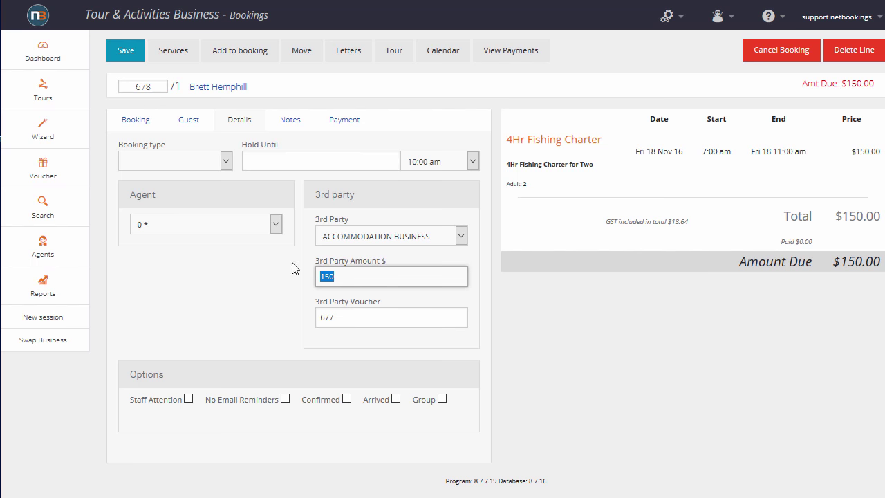
{"action": "left_click", "coordinate": [358, 297]}
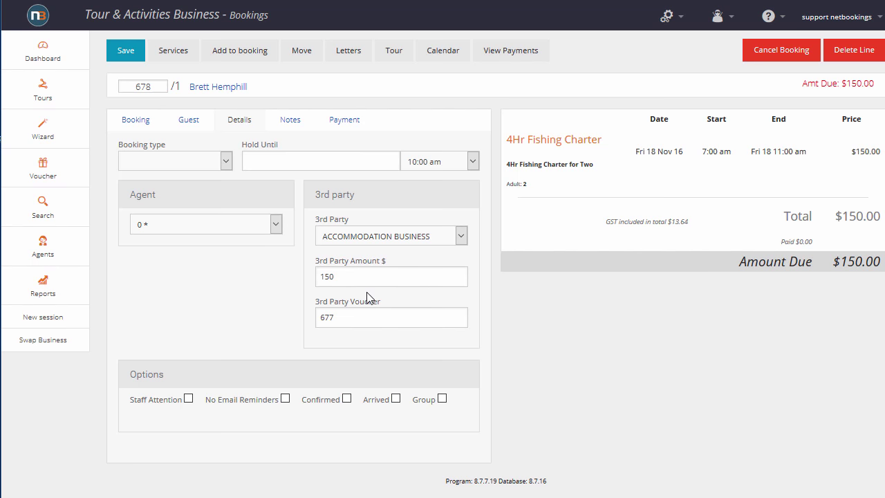